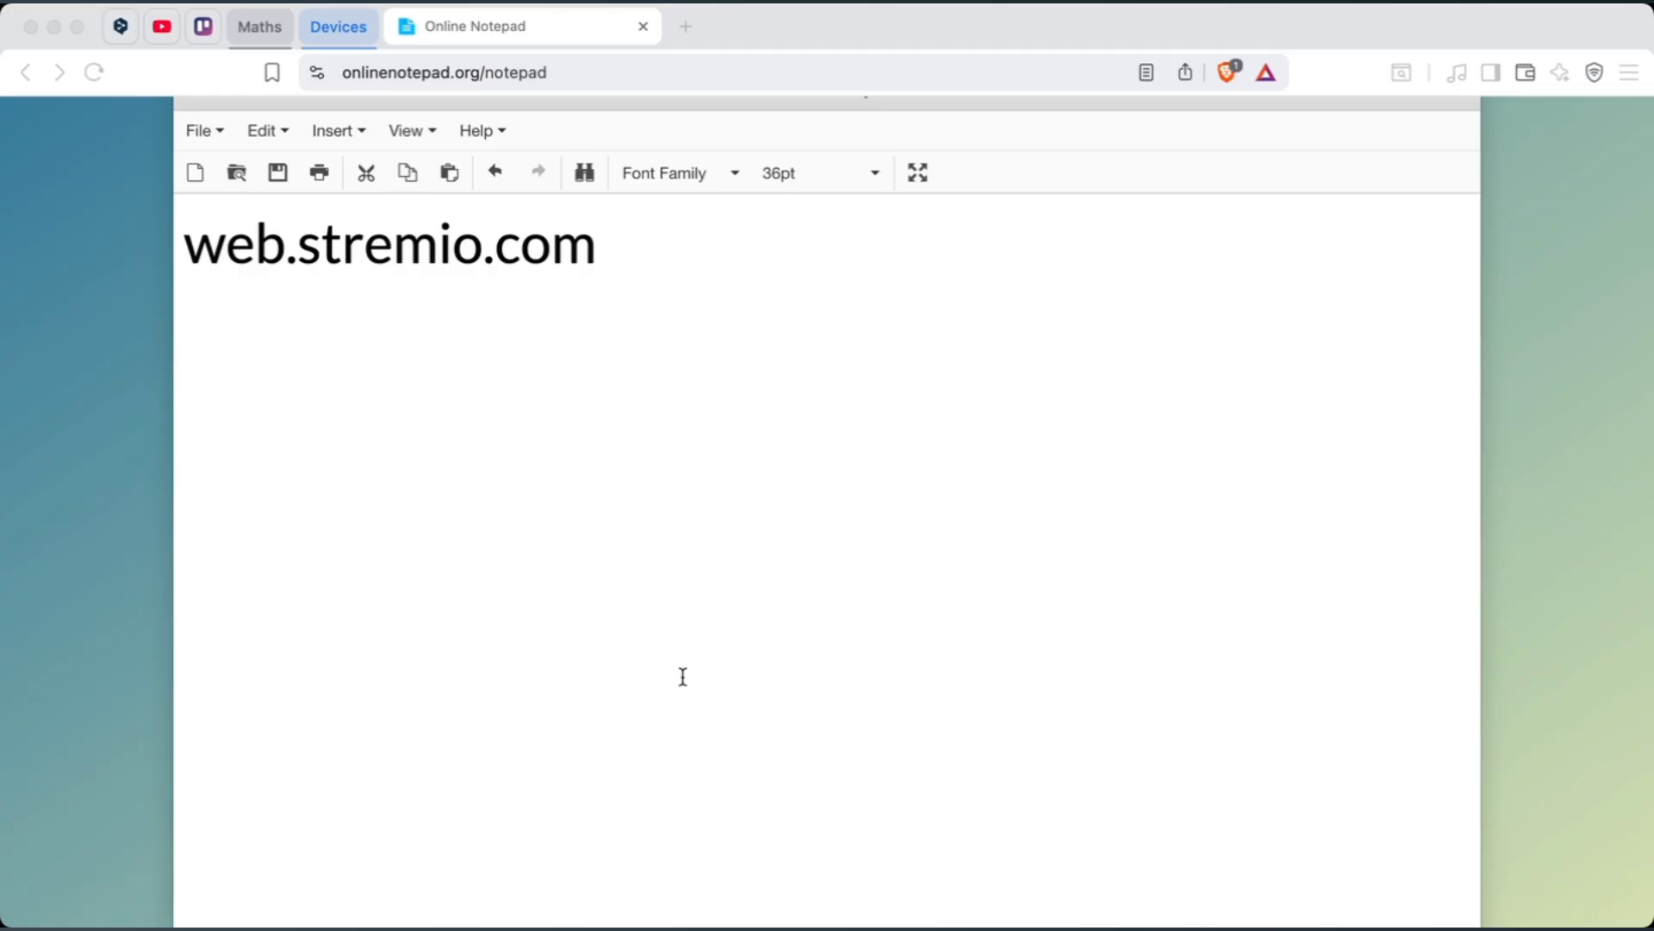
Place the cursor at the end of the large web.stremio.com address in the notepad
{"action": "left_click", "coordinate": [582, 418]}
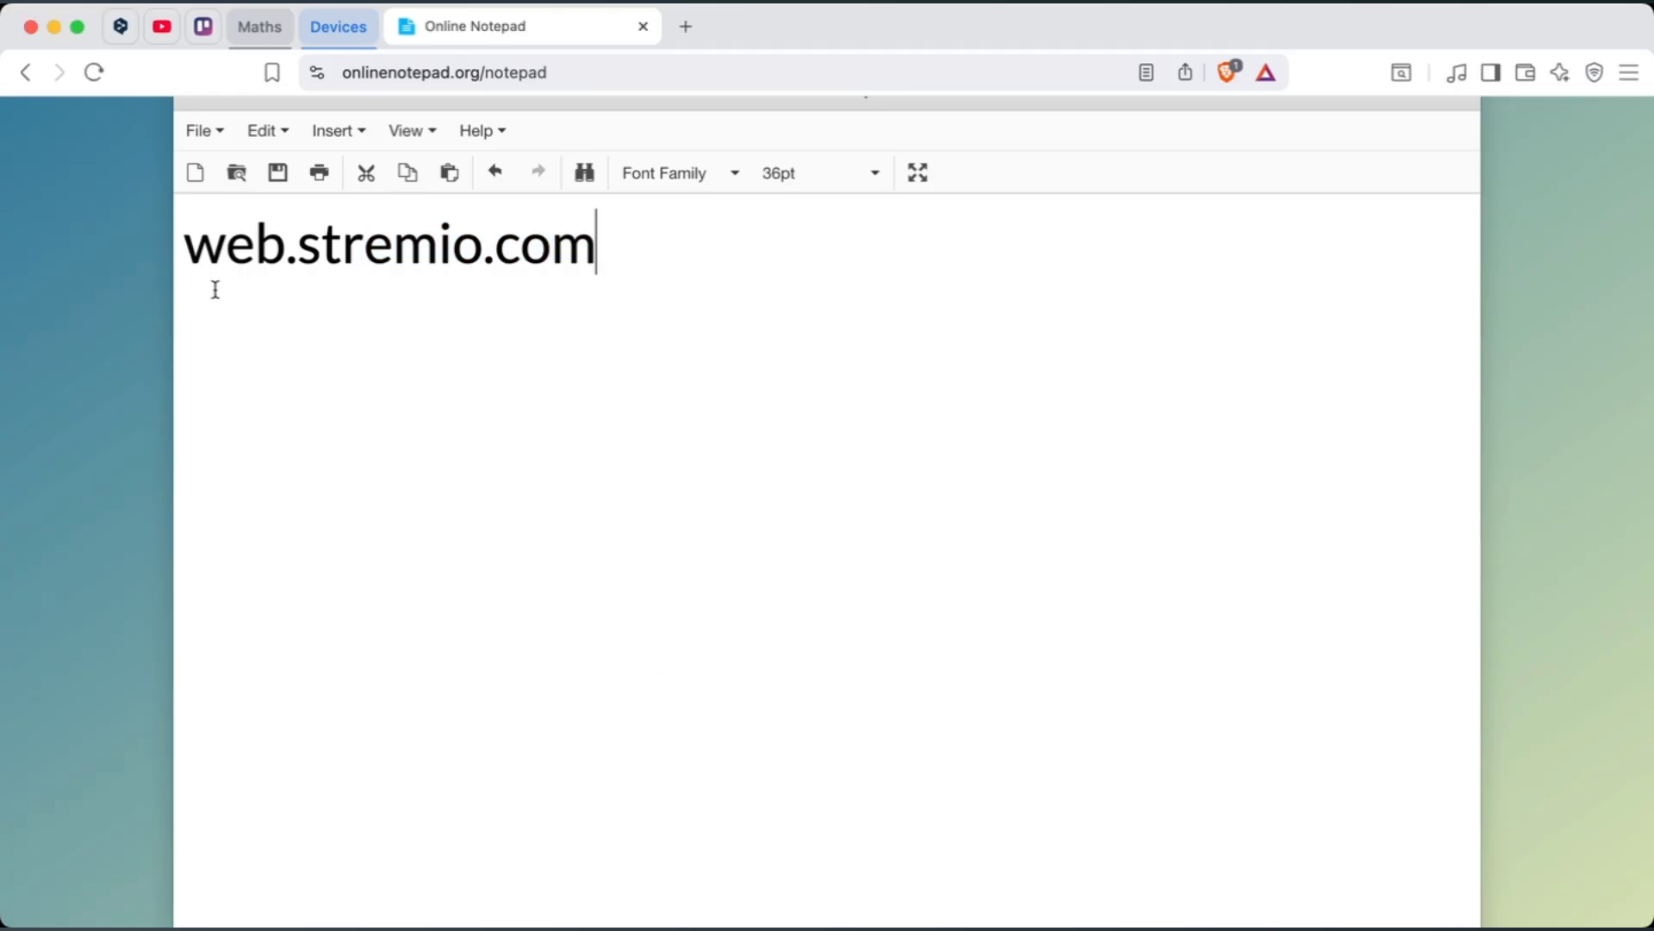
Select the full web.stremio.com address in the notepad
{"action": "left_click_drag", "start_coordinate": [187, 247], "coordinate": [598, 245]}
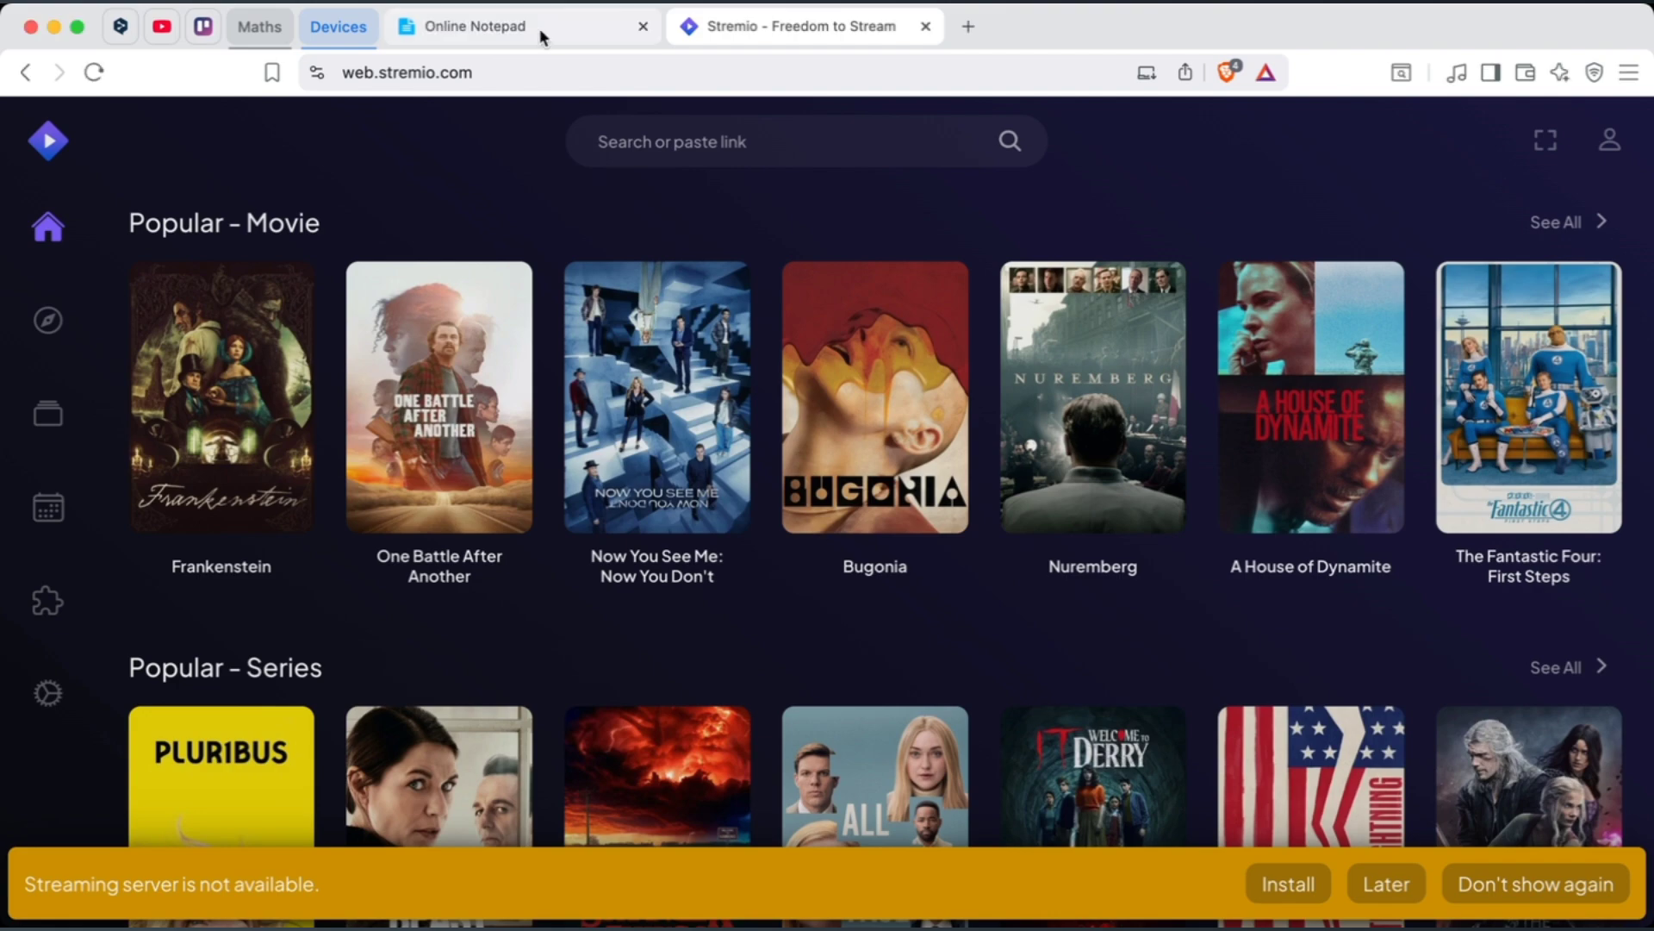
Return to Online Notepad, expand the Devices tab group, and show the How_to_cast photo
{"action": "left_click", "coordinate": [474, 26]}
{"action": "left_click", "coordinate": [339, 25]}
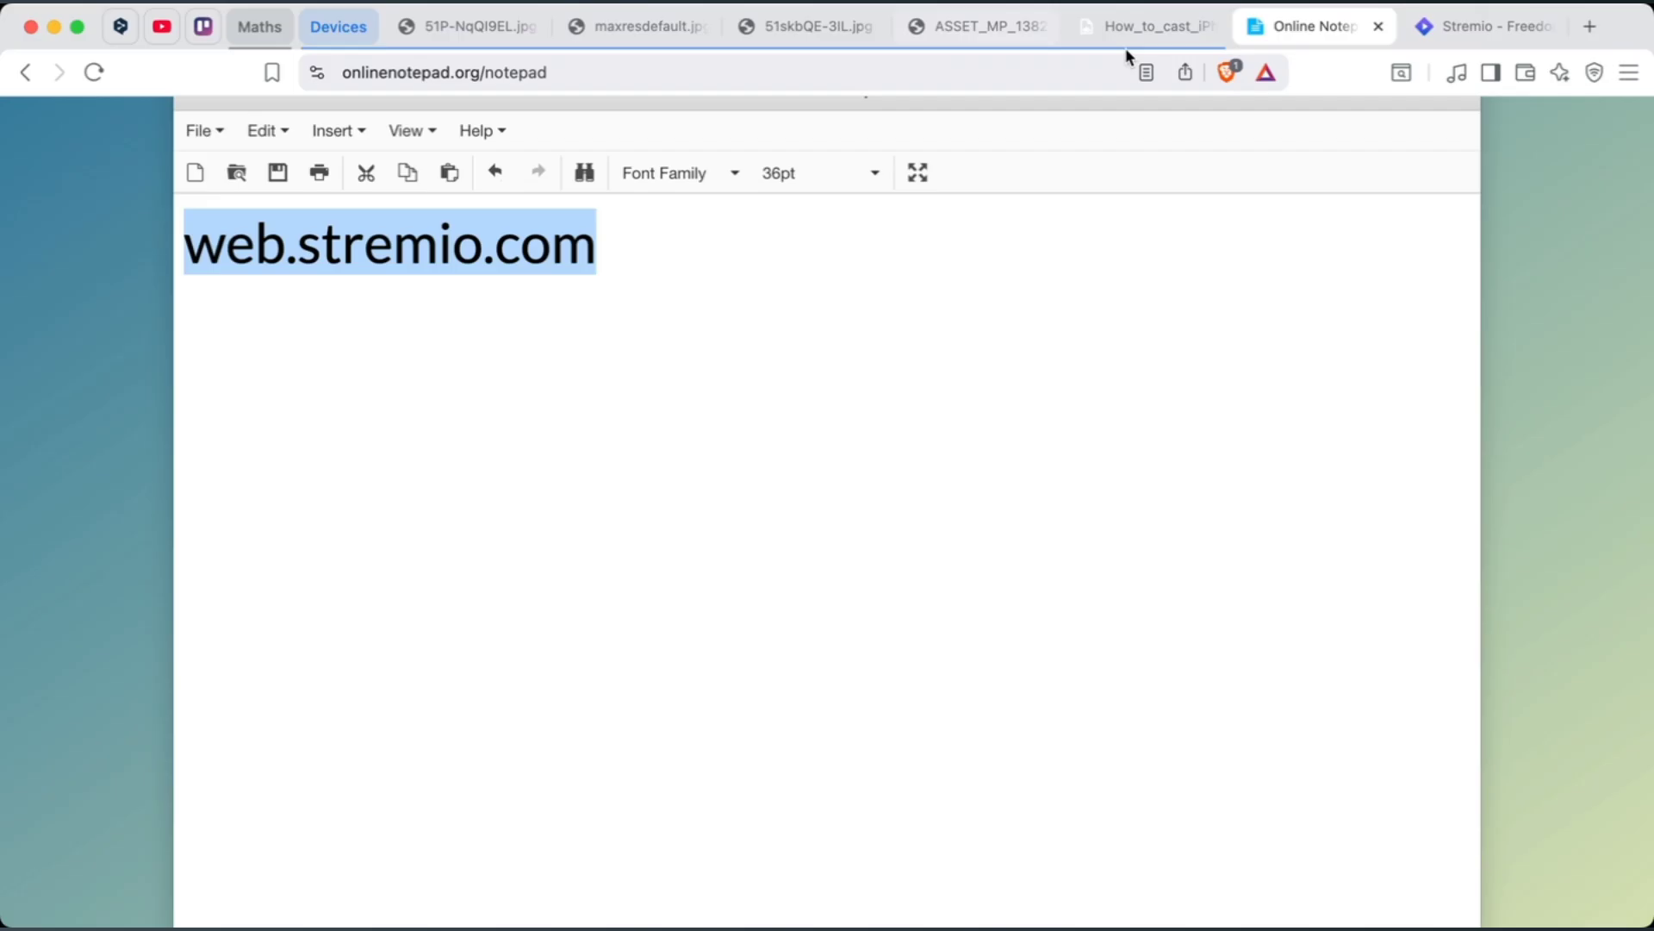
{"action": "left_click", "coordinate": [1126, 48]}
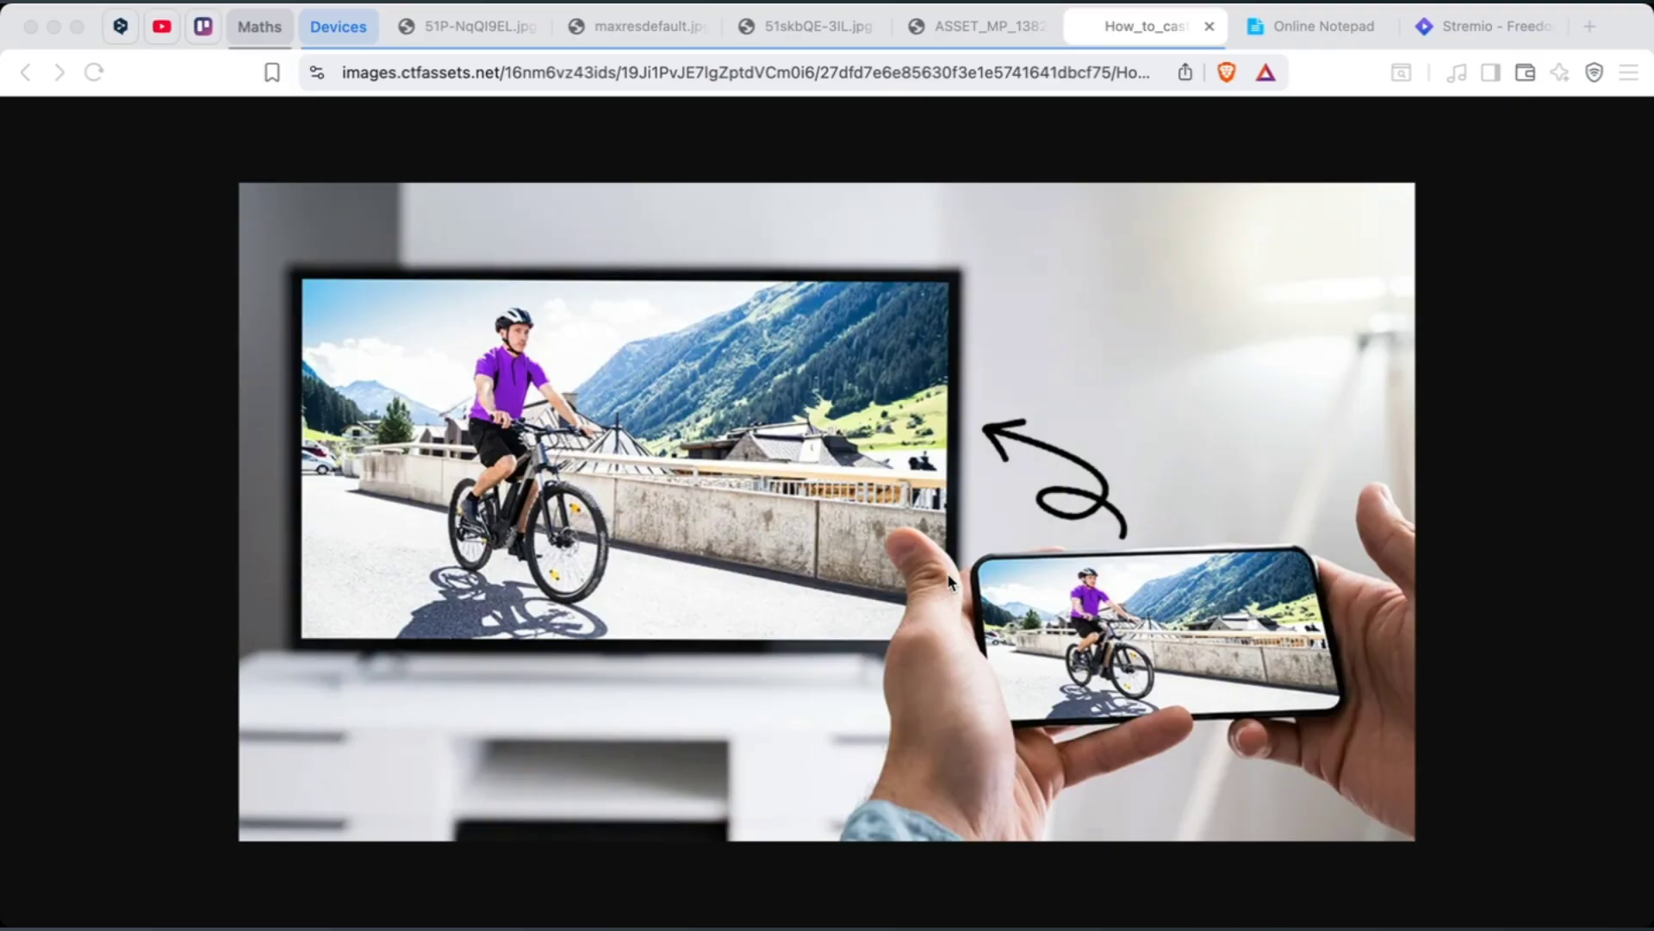
View the Chromecast, Fire TV Stick and media player photos, ending on the G1 TV box
{"action": "left_click", "coordinate": [811, 473]}
{"action": "left_click", "coordinate": [634, 27]}
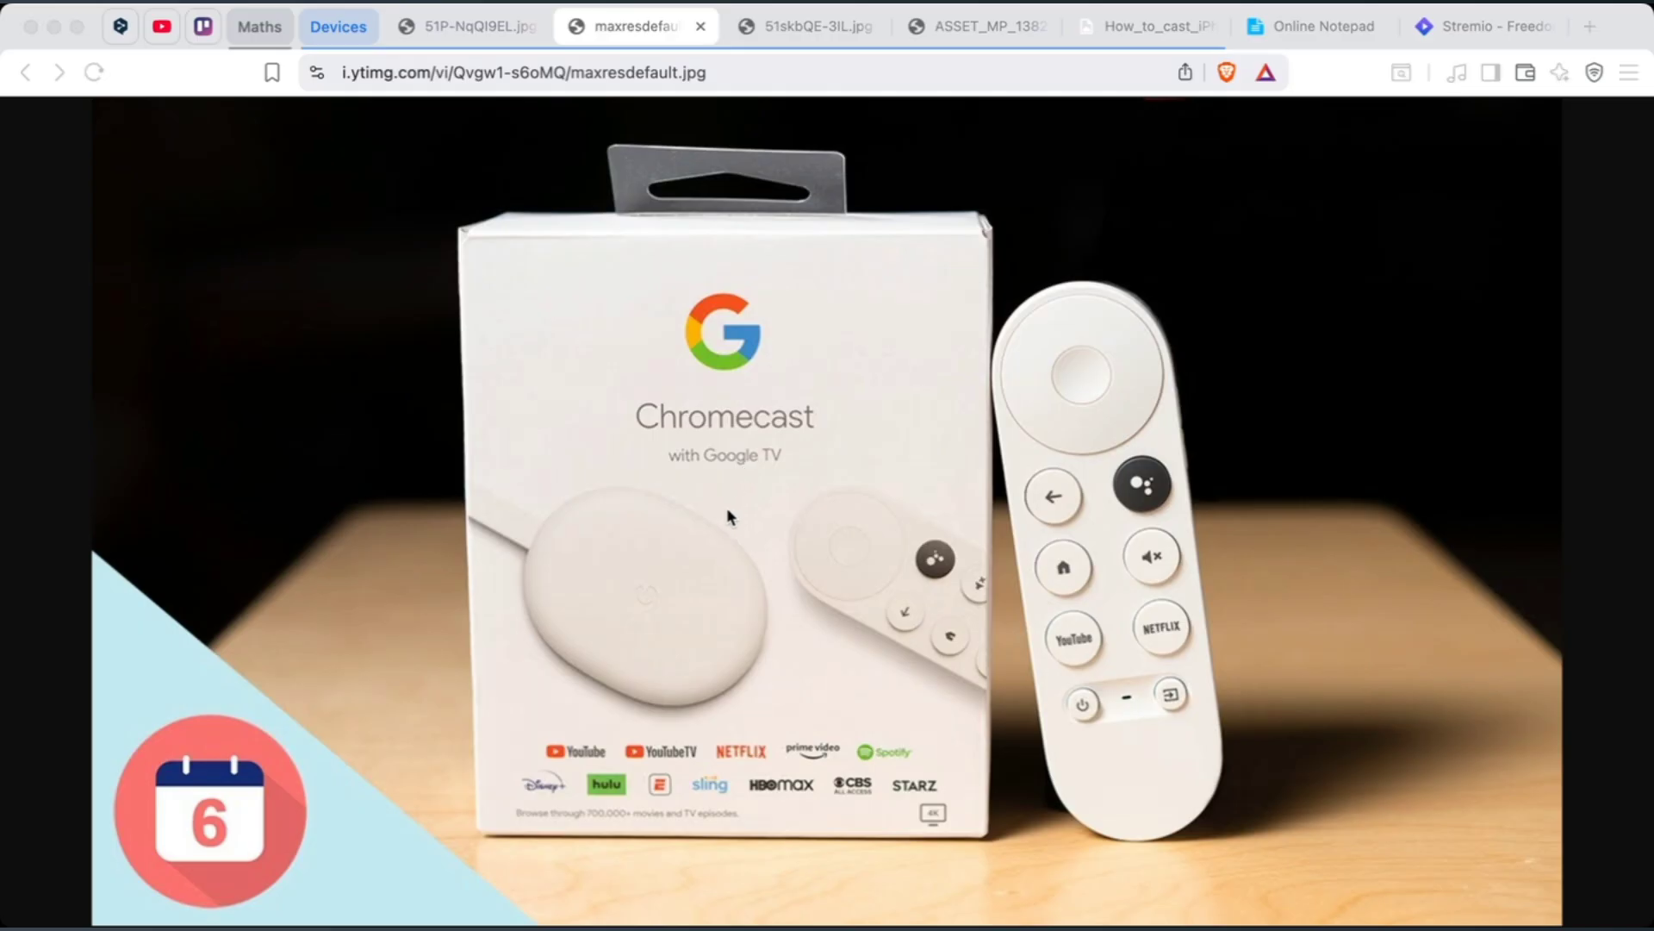
{"action": "left_click", "coordinate": [465, 28]}
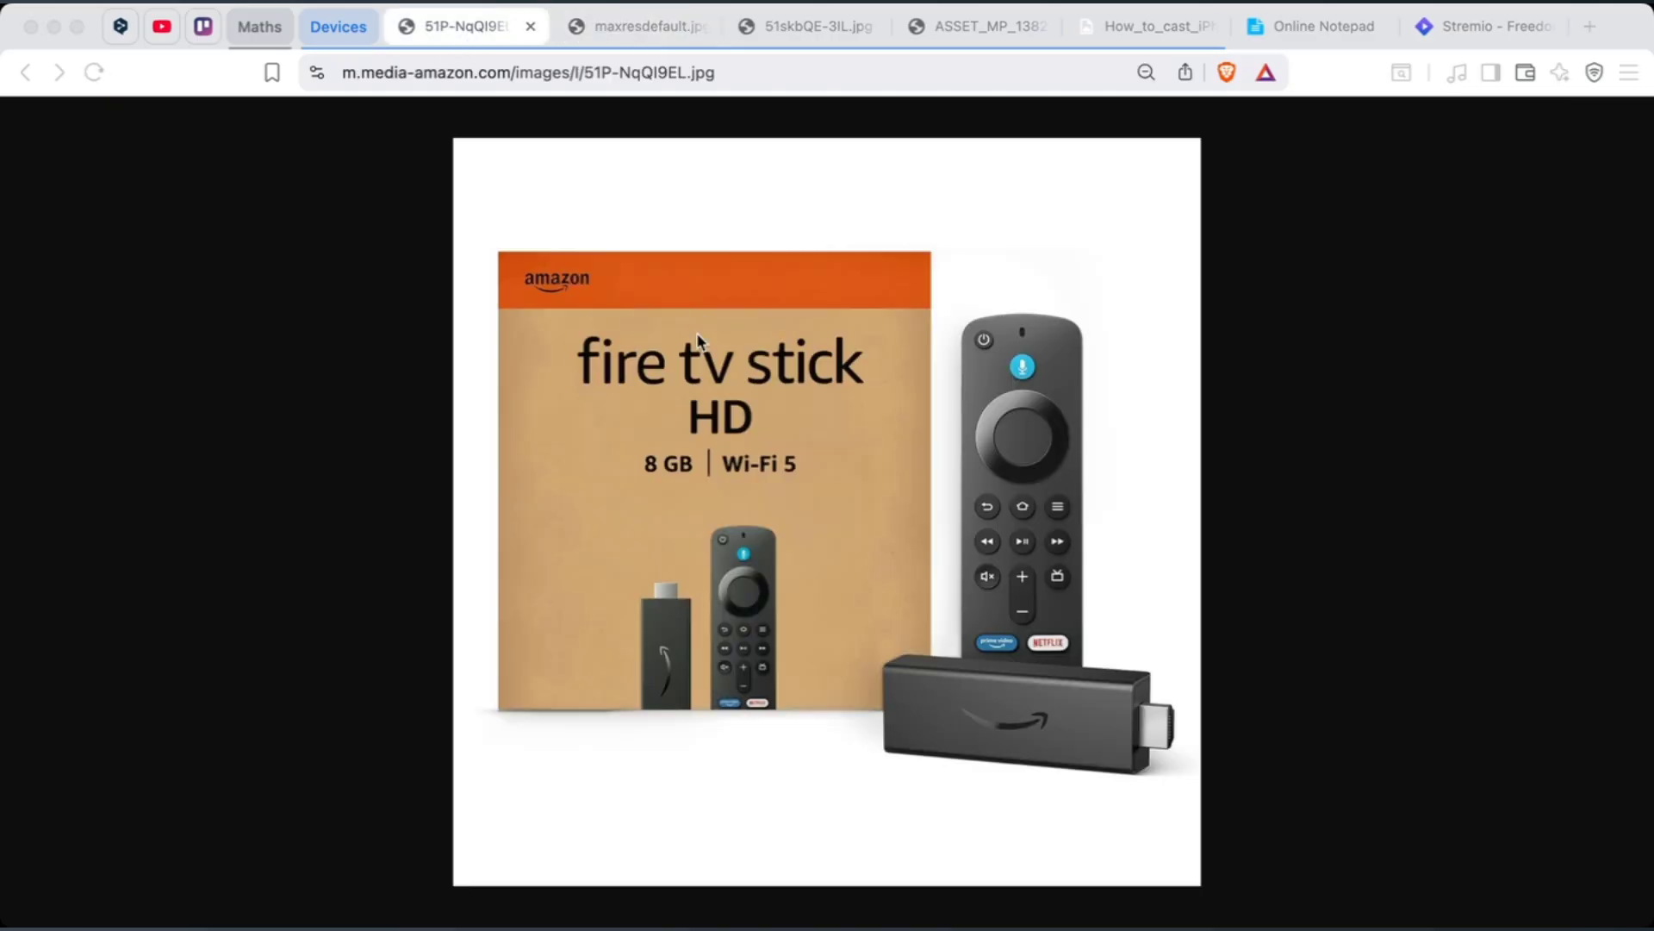
{"action": "left_click", "coordinate": [969, 35]}
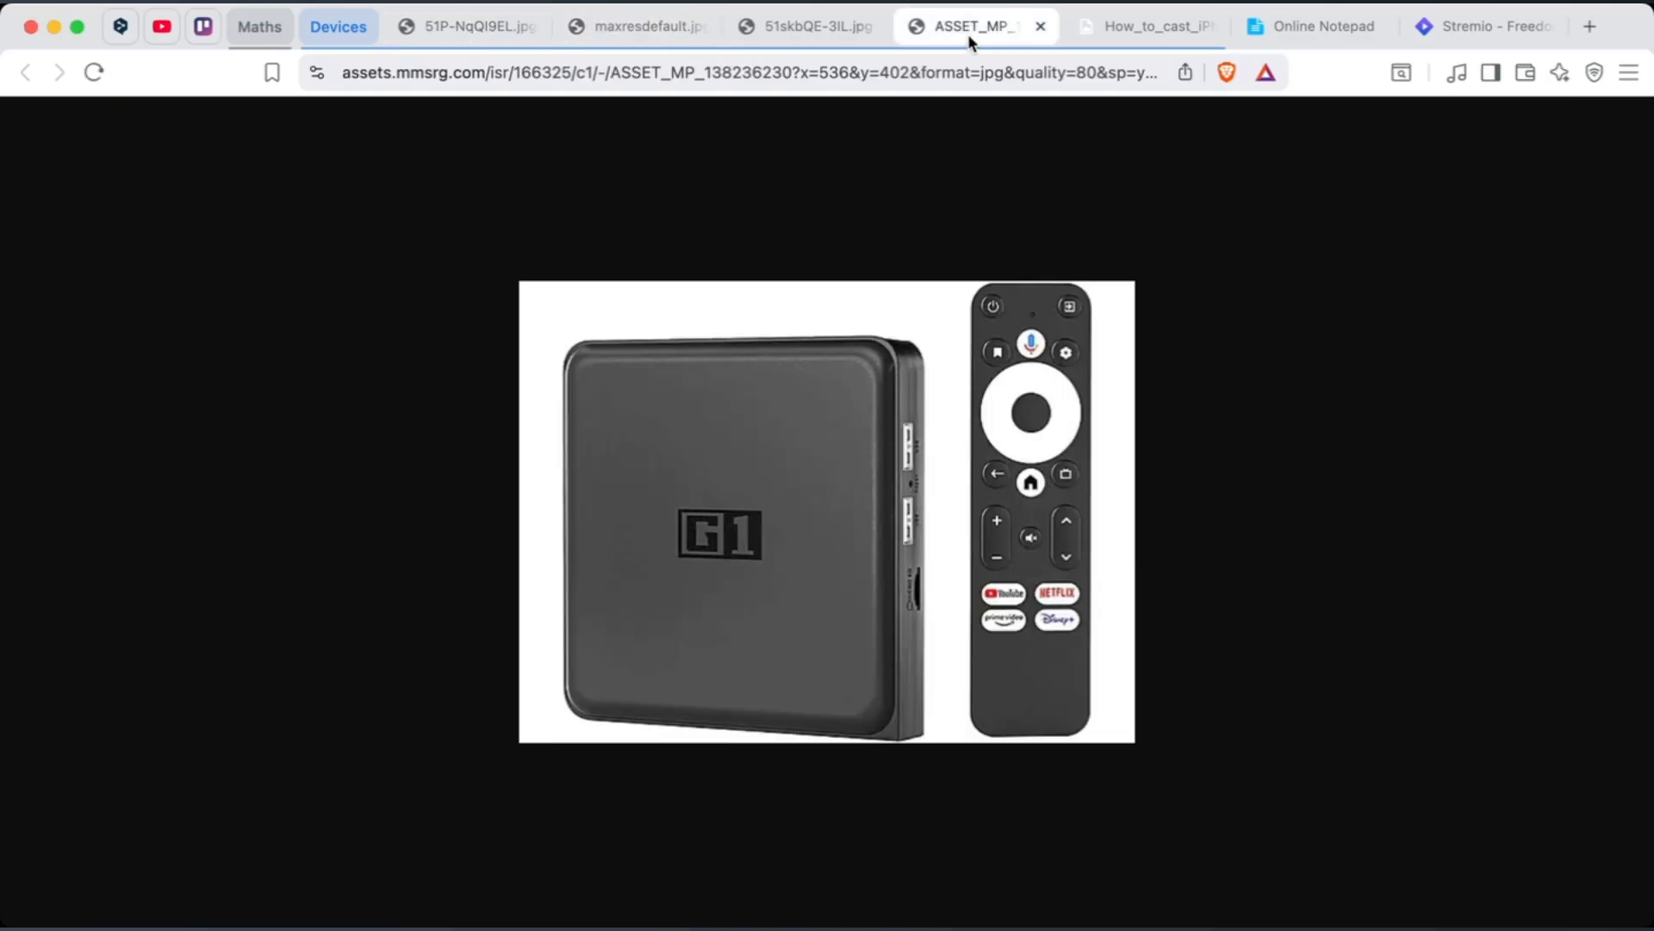
{"action": "left_click", "coordinate": [822, 29]}
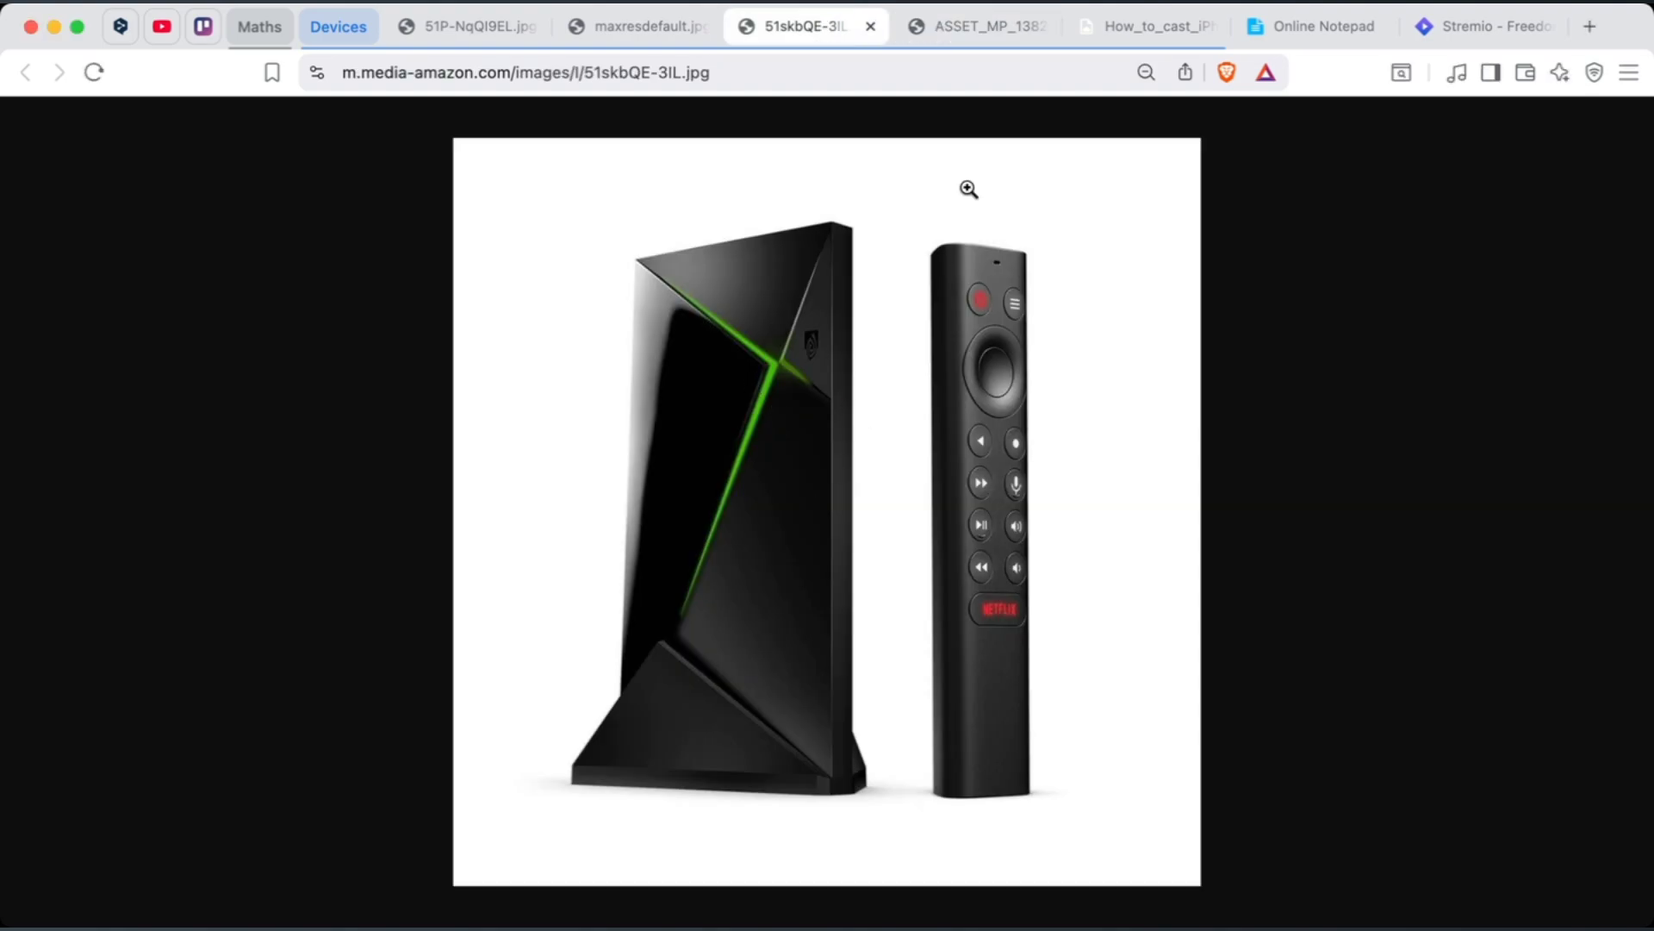
{"action": "left_click", "coordinate": [971, 27]}
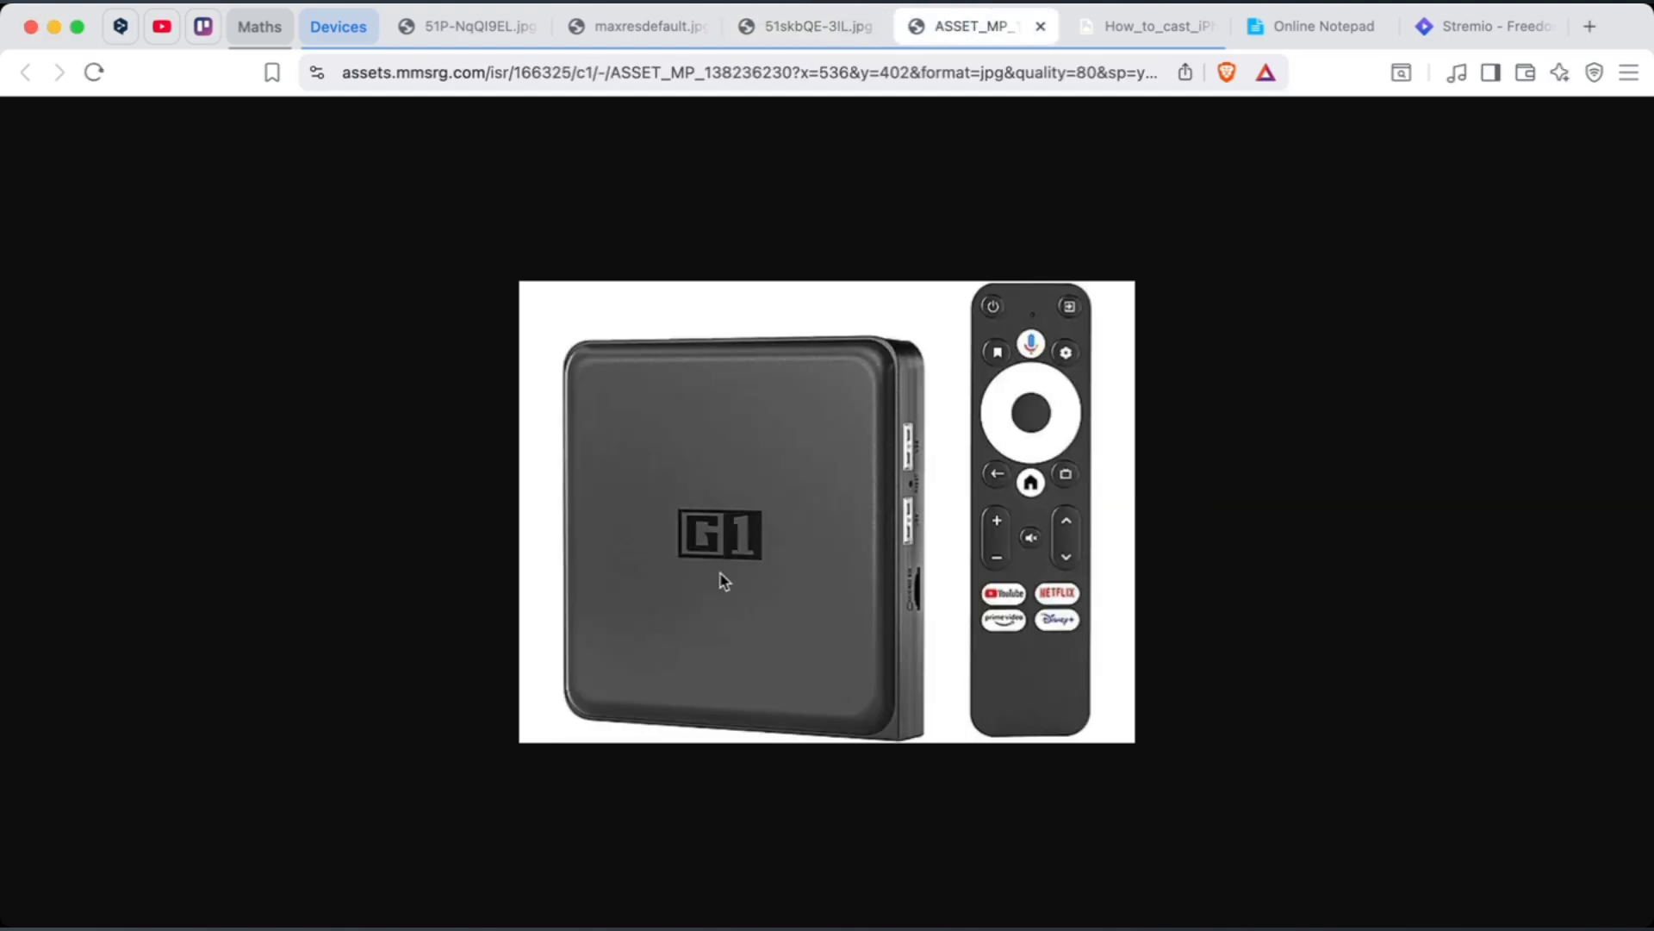